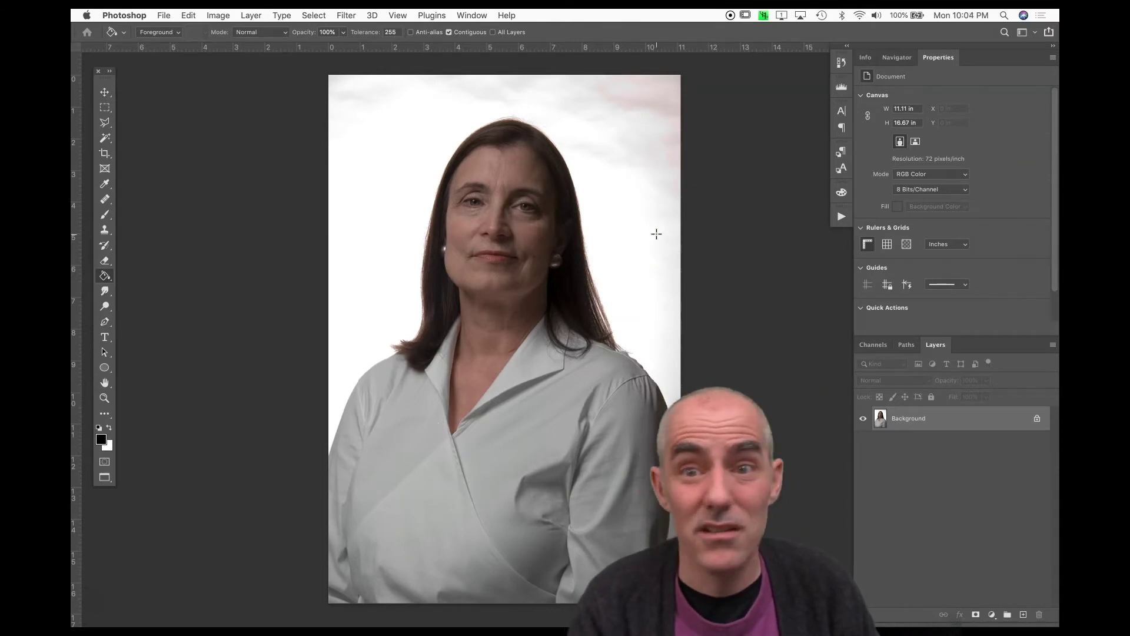
- Add a Curves adjustment layer above the Background layer
click(698, 357)
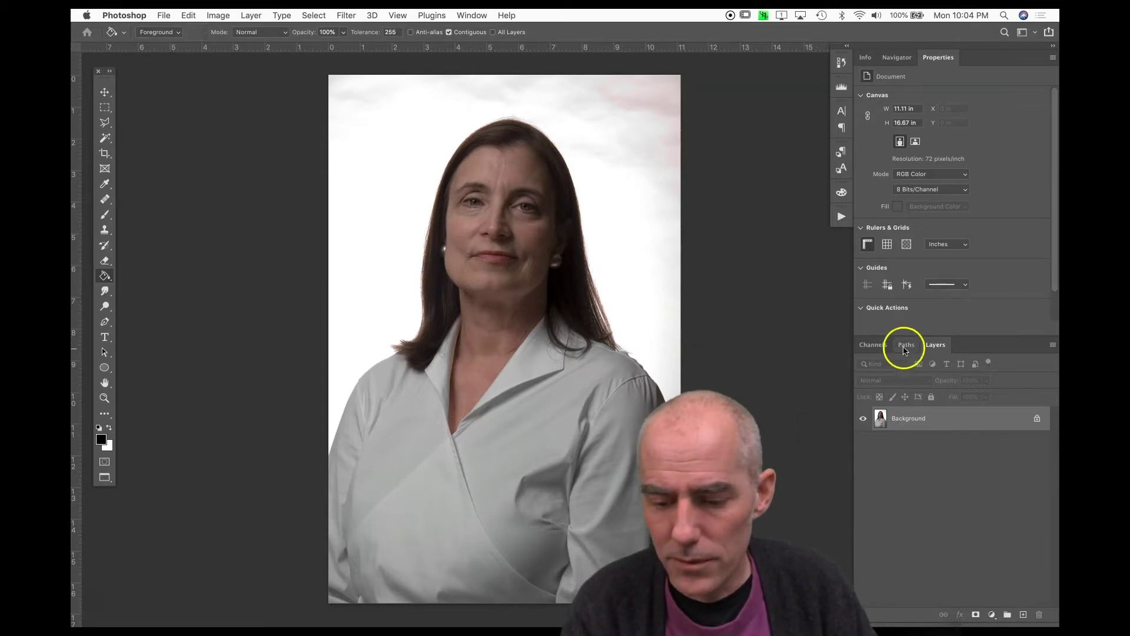
click(992, 614)
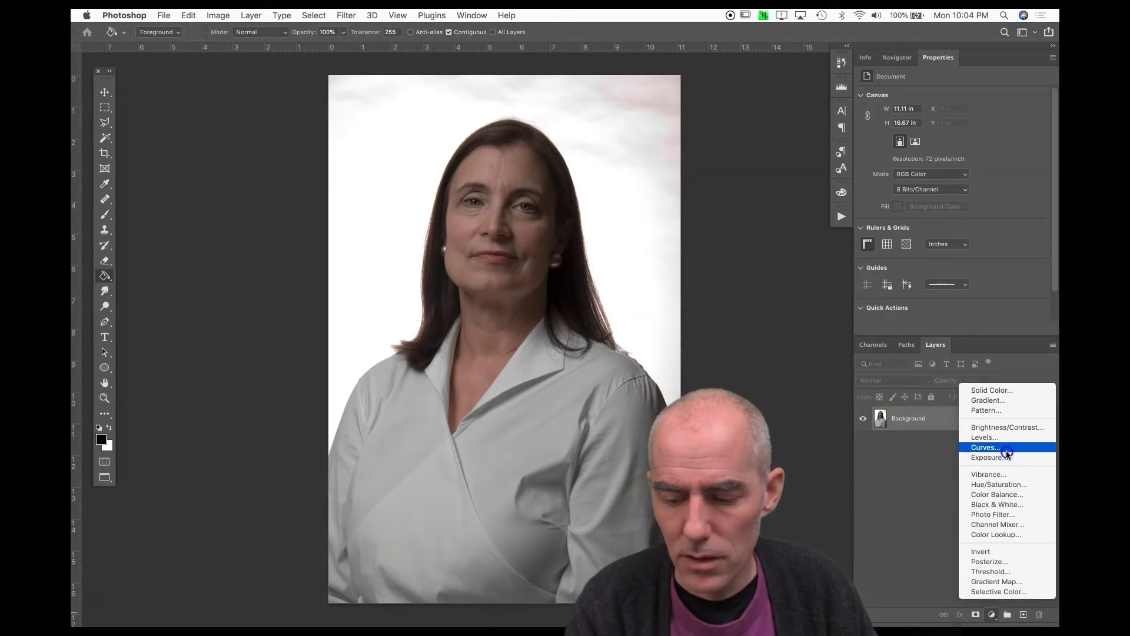
click(985, 447)
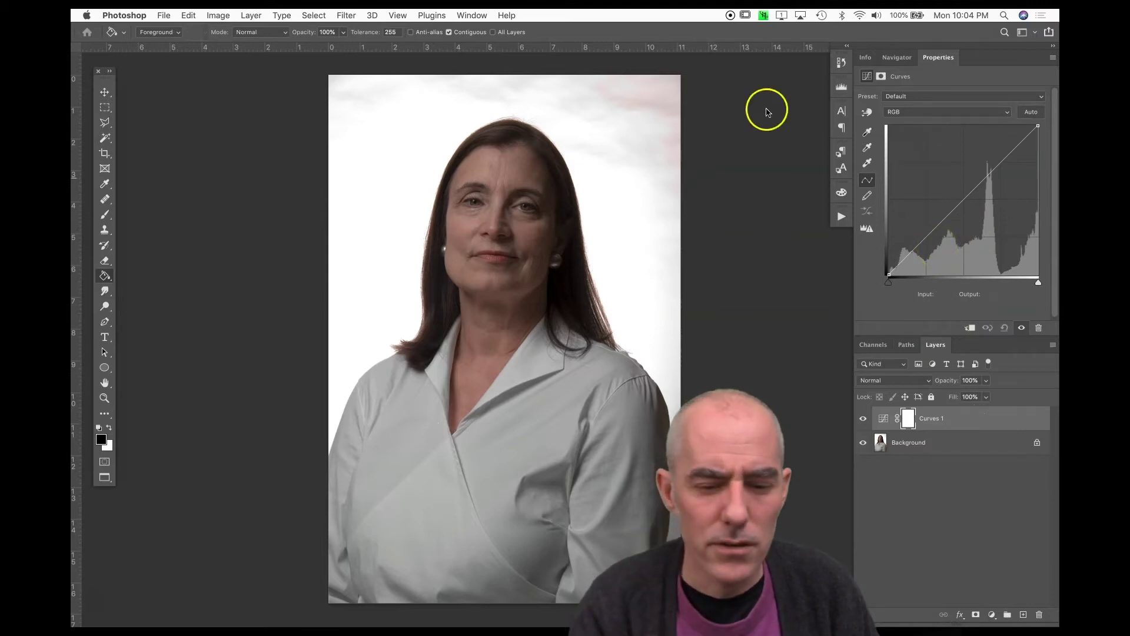
- Examine the available adjustment layer types and the direct image adjustments, comparing where Curves is offered in each
click(251, 15)
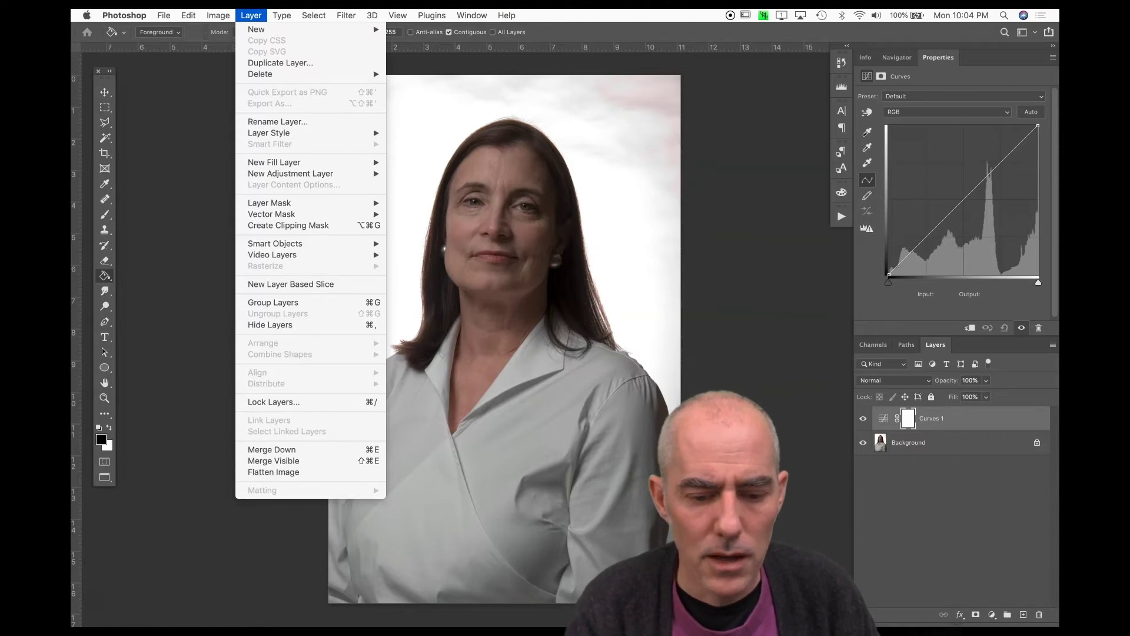
mouse_move(262, 31)
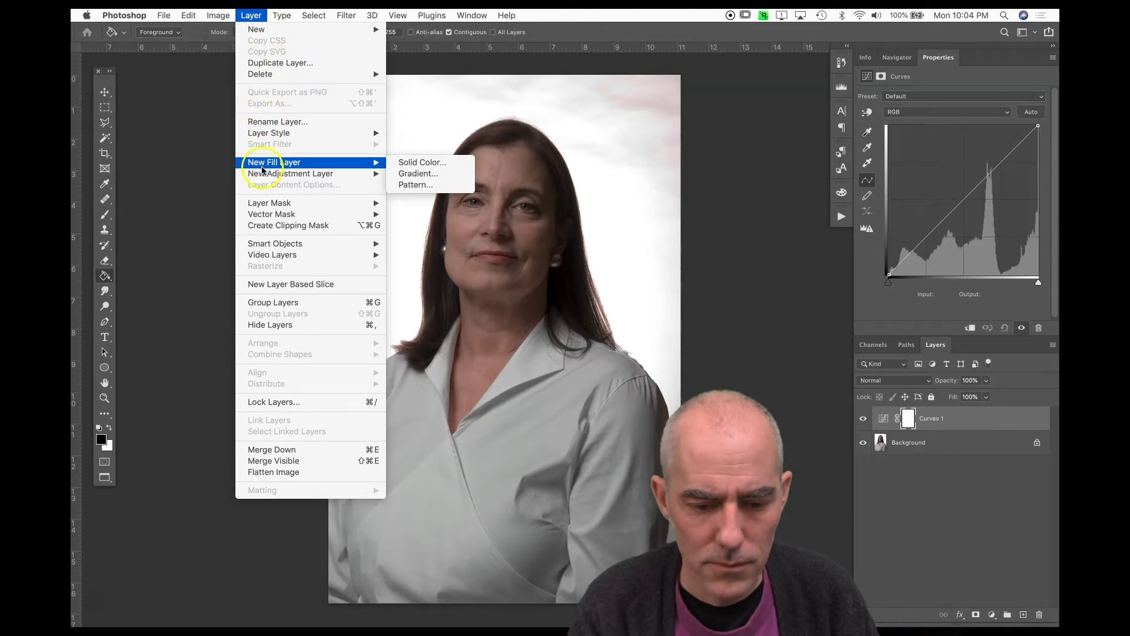
mouse_move(263, 177)
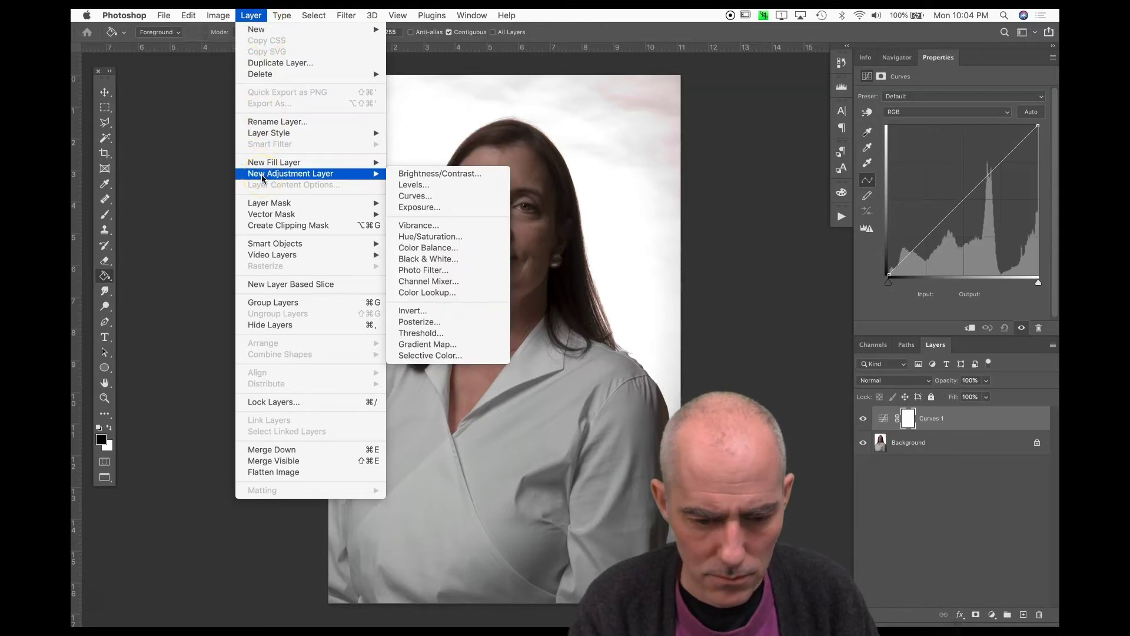
mouse_move(218, 15)
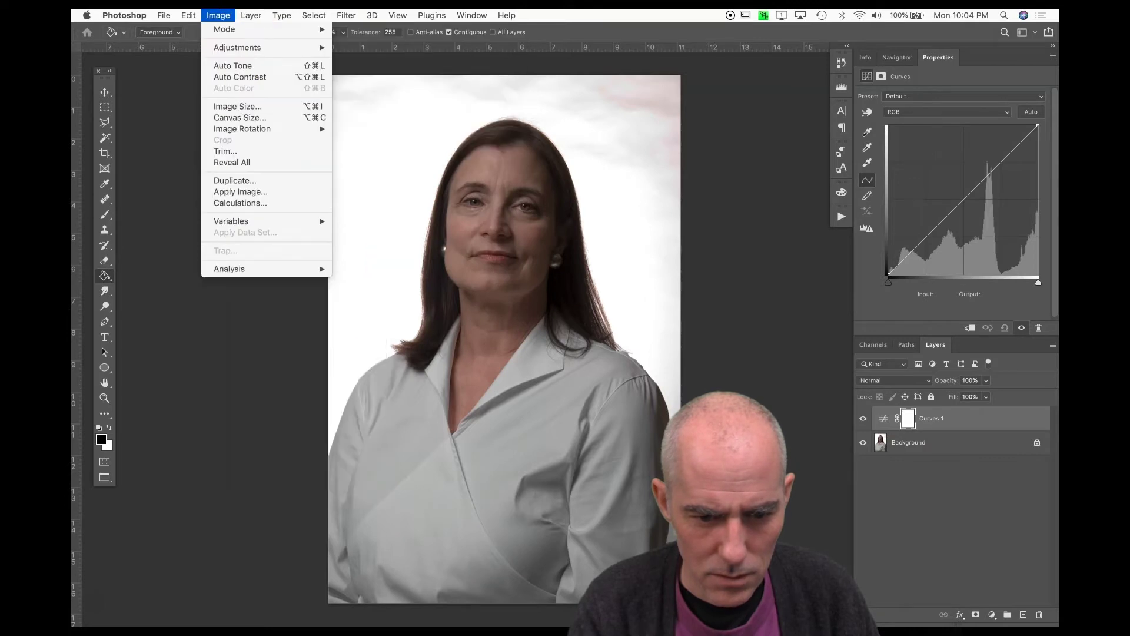
click(144, 108)
click(163, 16)
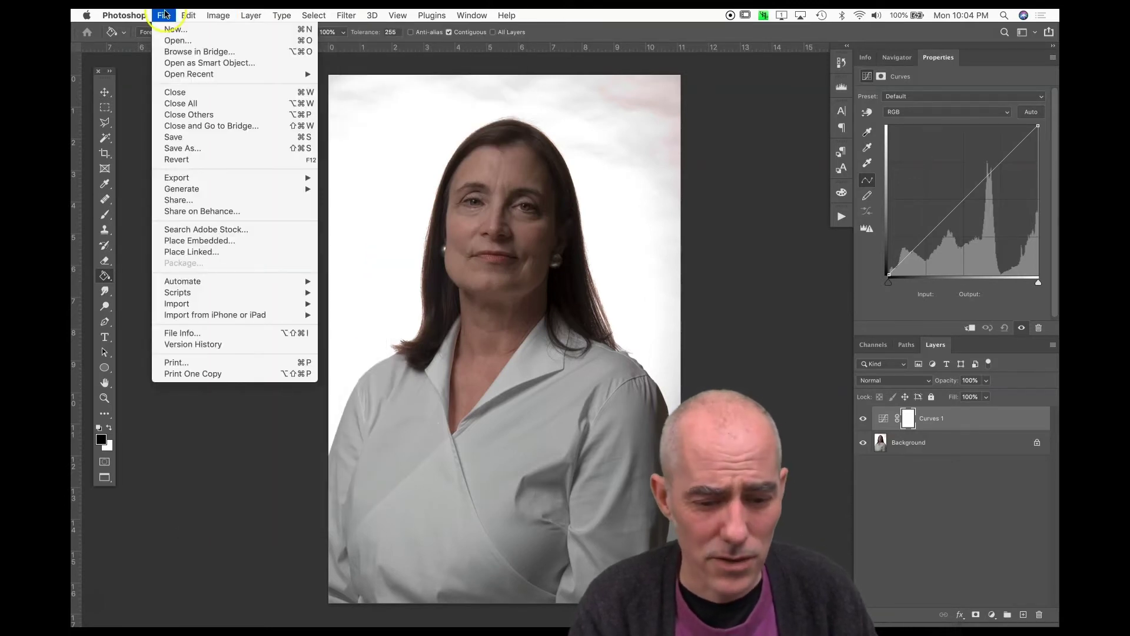
mouse_move(188, 15)
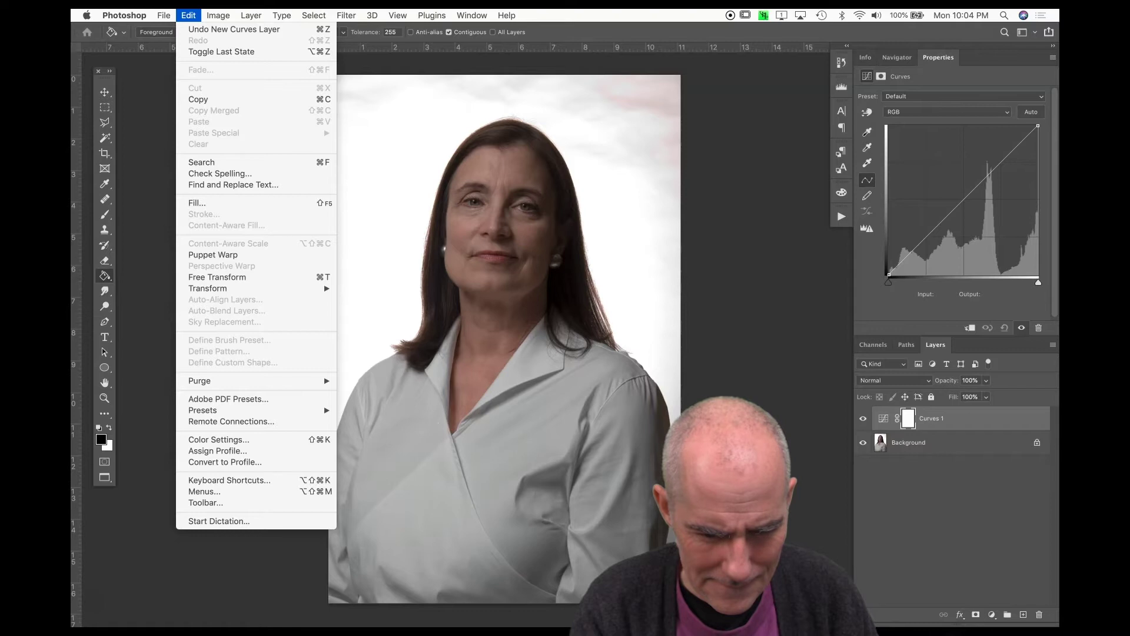
key(Right)
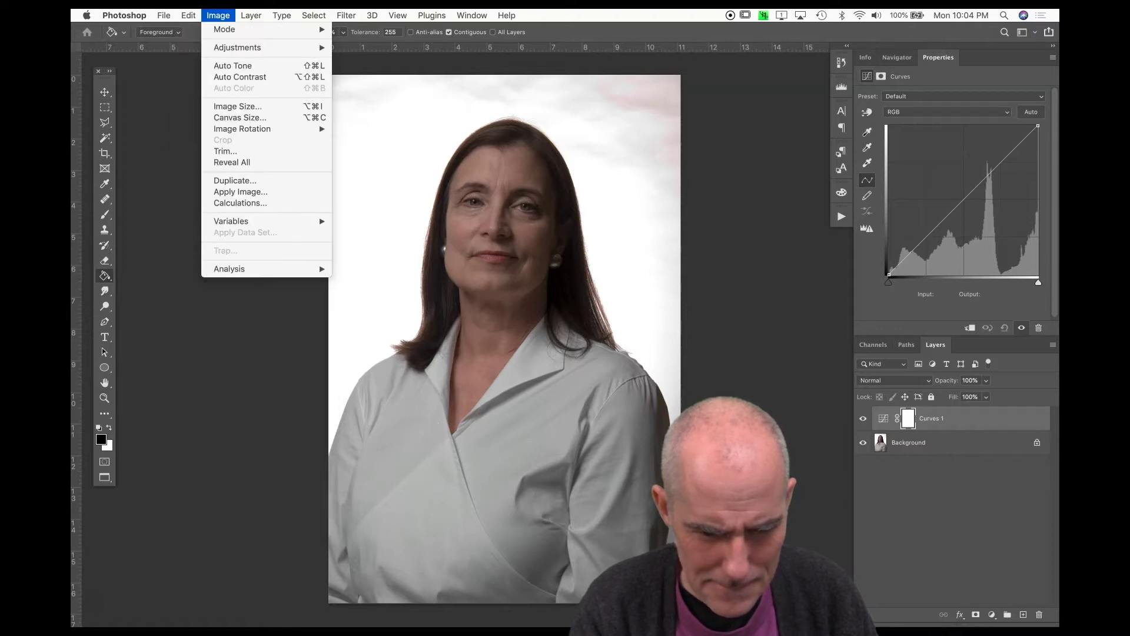
mouse_move(223, 51)
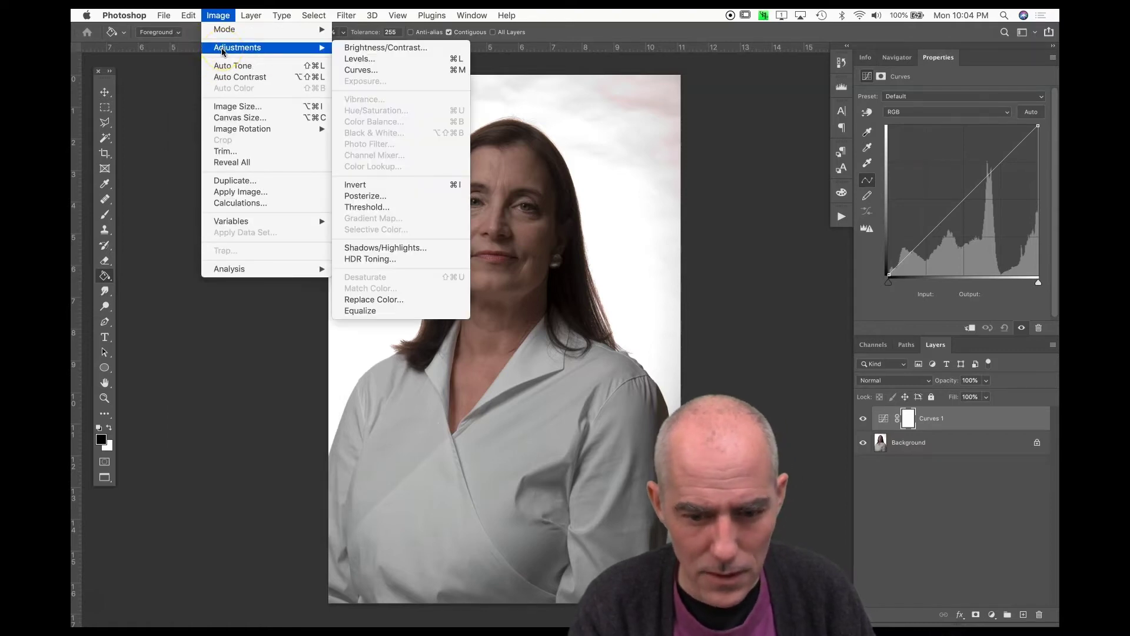
click(217, 51)
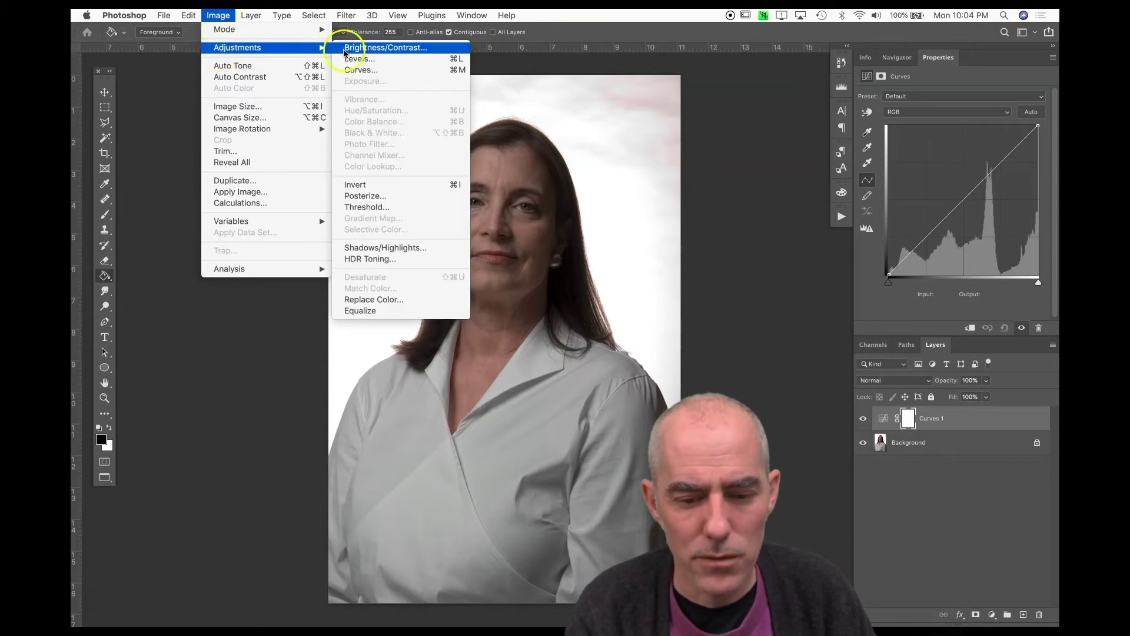
click(356, 72)
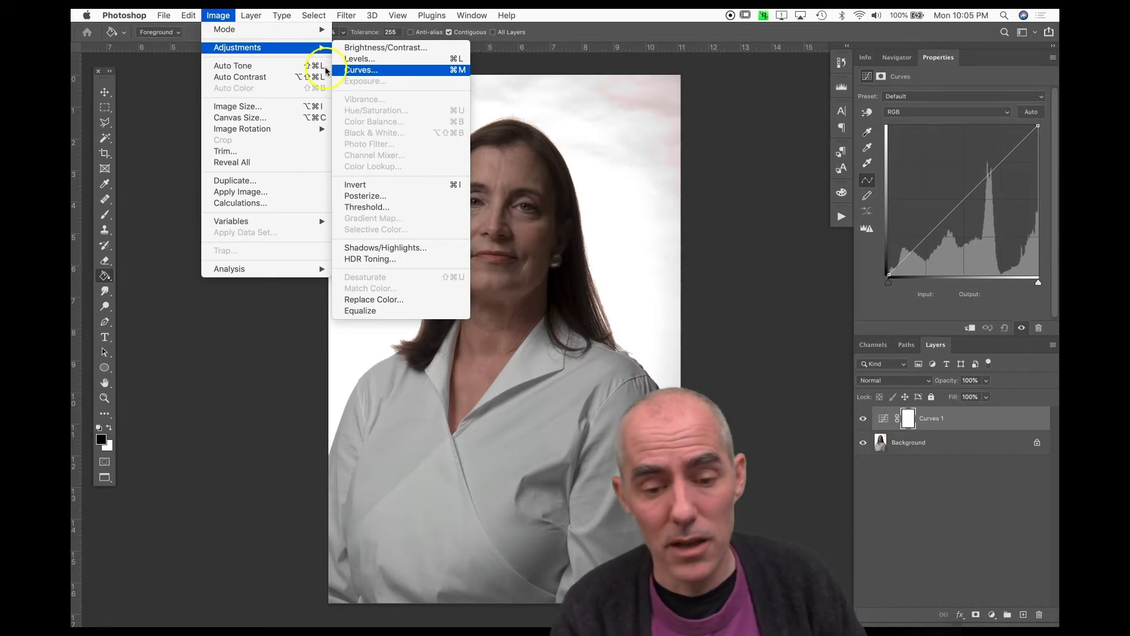
click(187, 90)
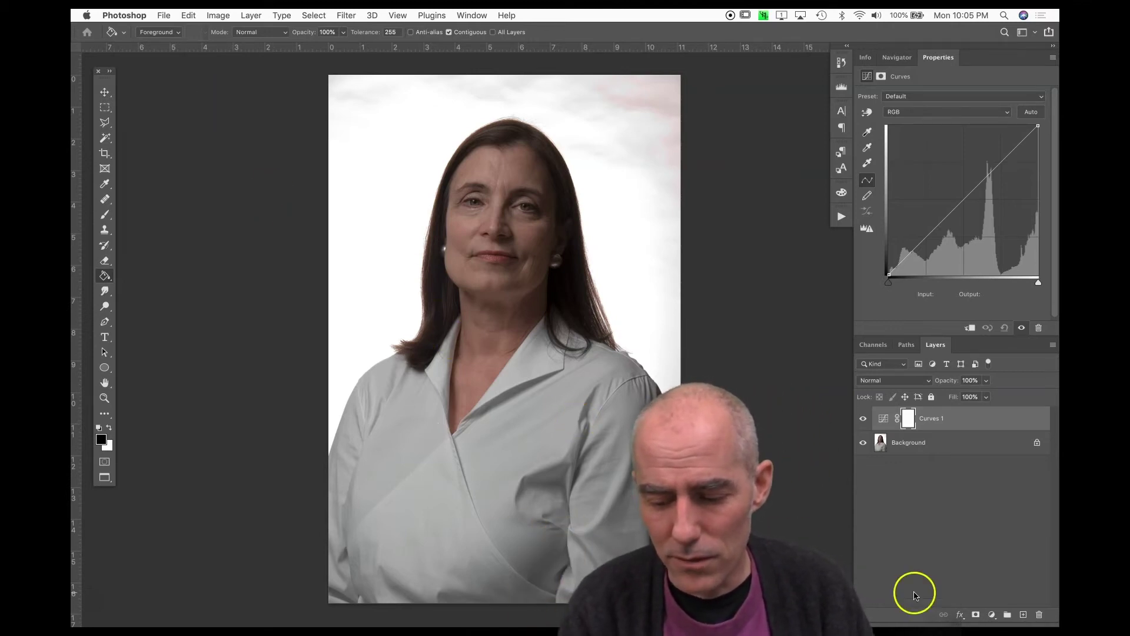
click(992, 614)
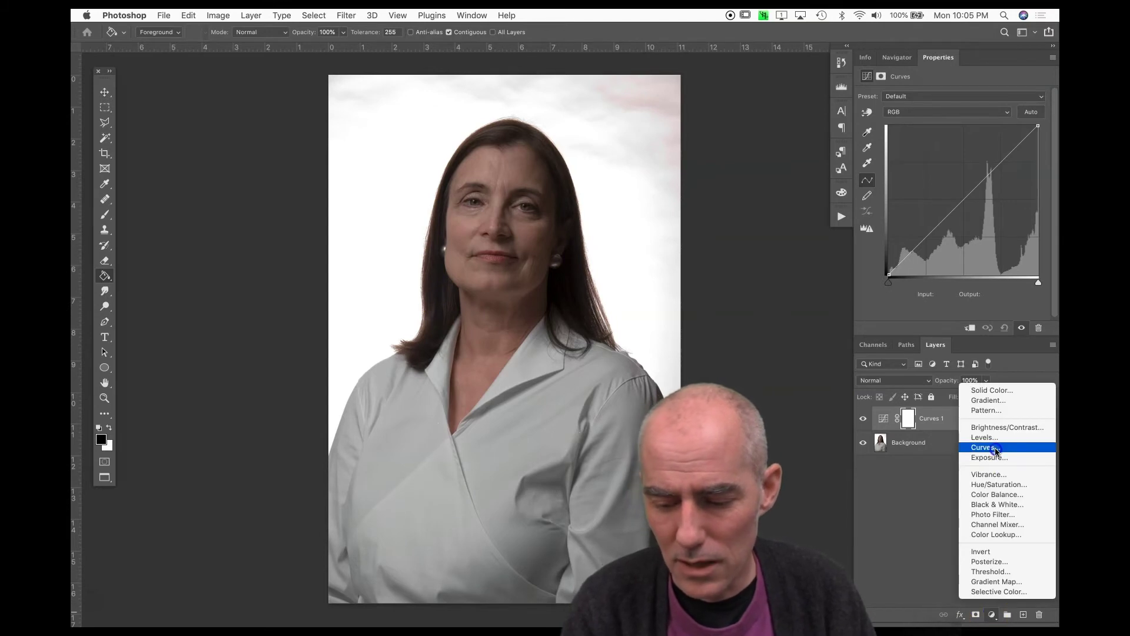
click(871, 504)
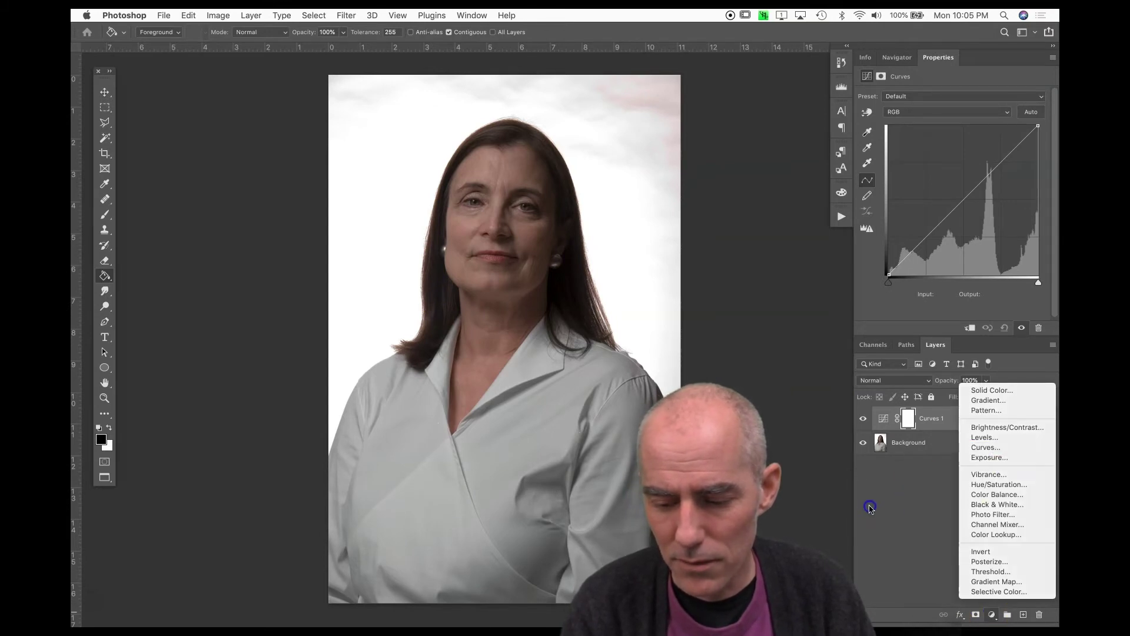
- Rename the Curves layer to "Overall Lighten Exposurev" and activate the Move tool
double_click(930, 419)
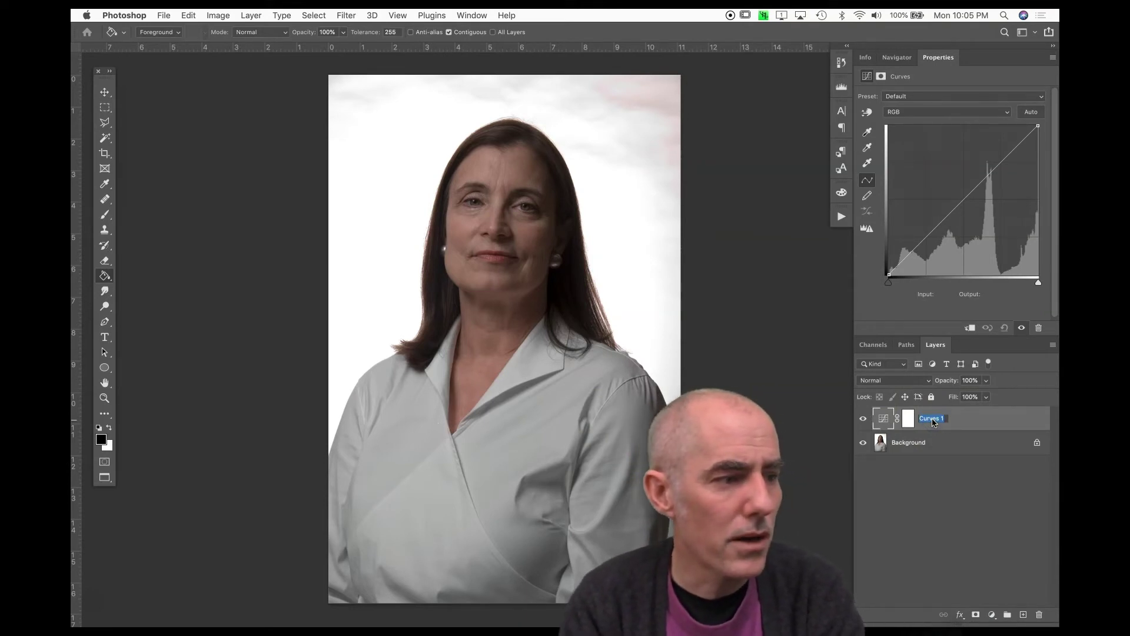
text(Overall)
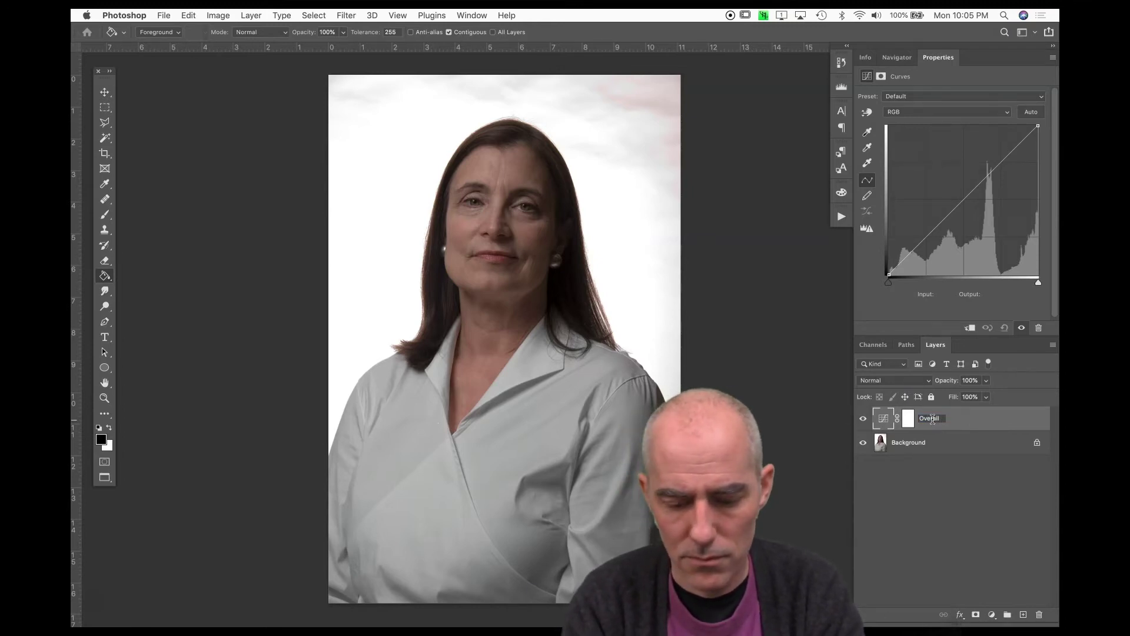
text( Lighten E)
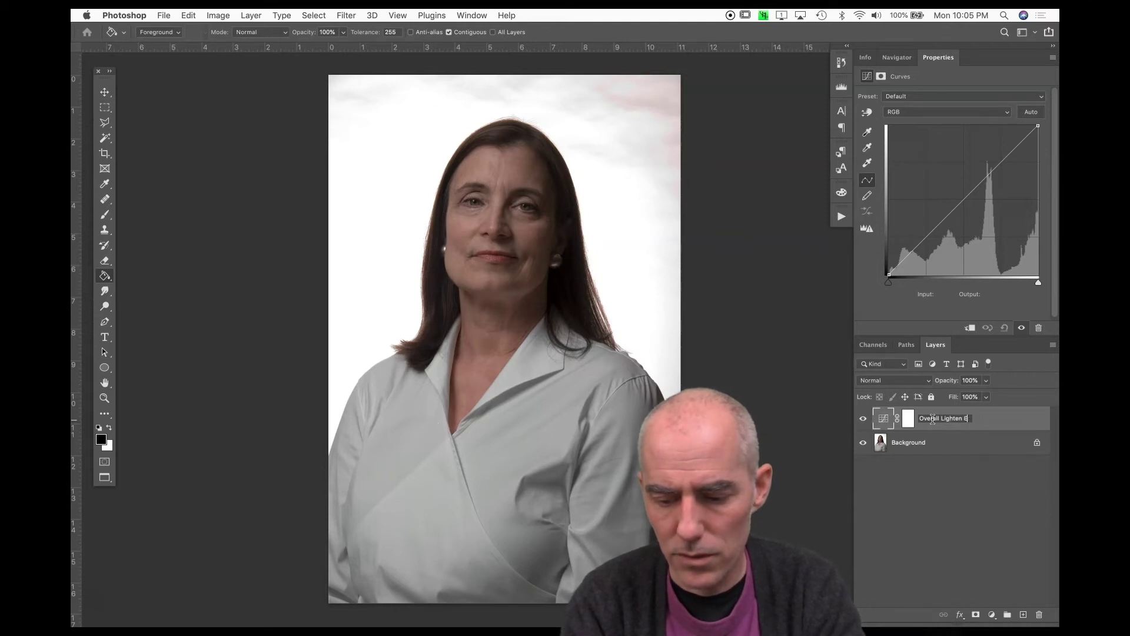
text(posuposure)
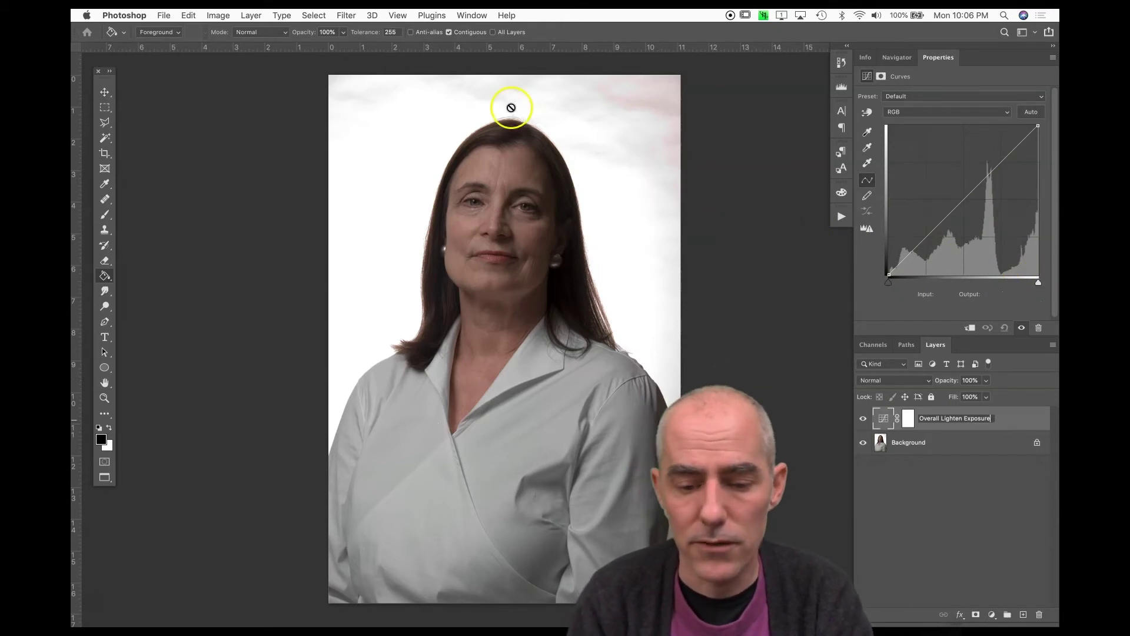
text(v)
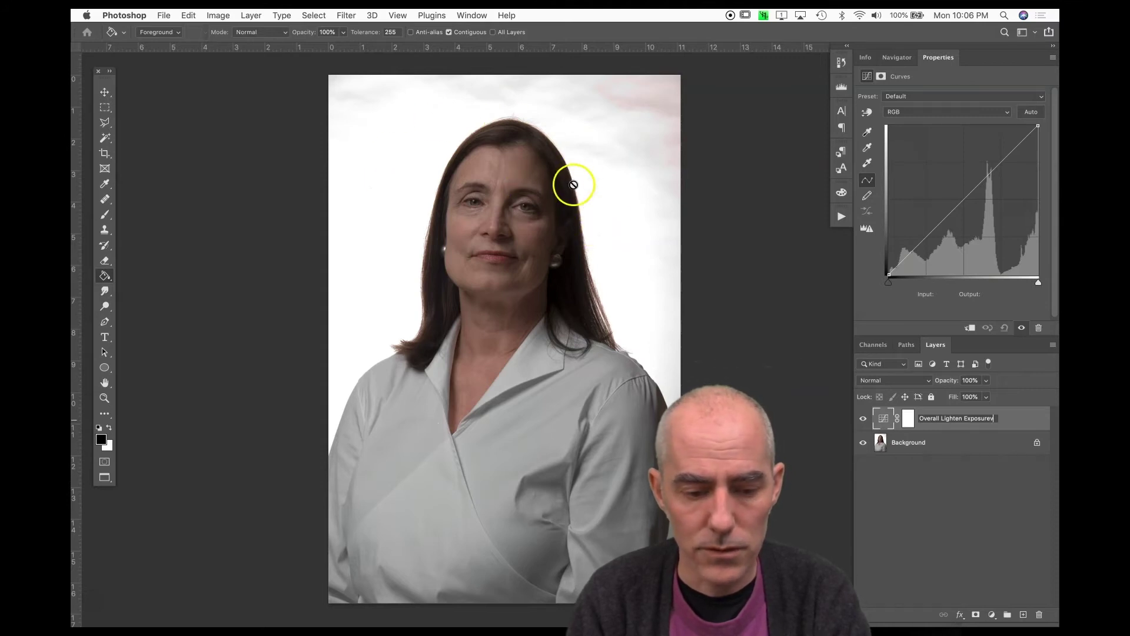
click(104, 93)
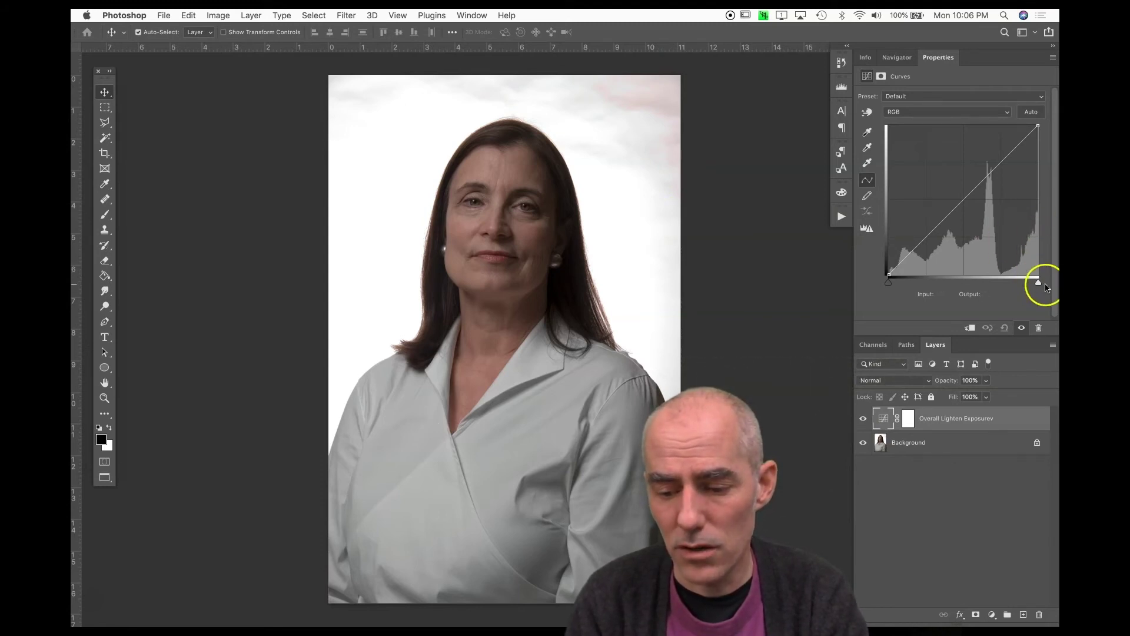
- Brighten the portrait by moving the curve's white point to input 188, output 255
drag(1038, 283, 1001, 287)
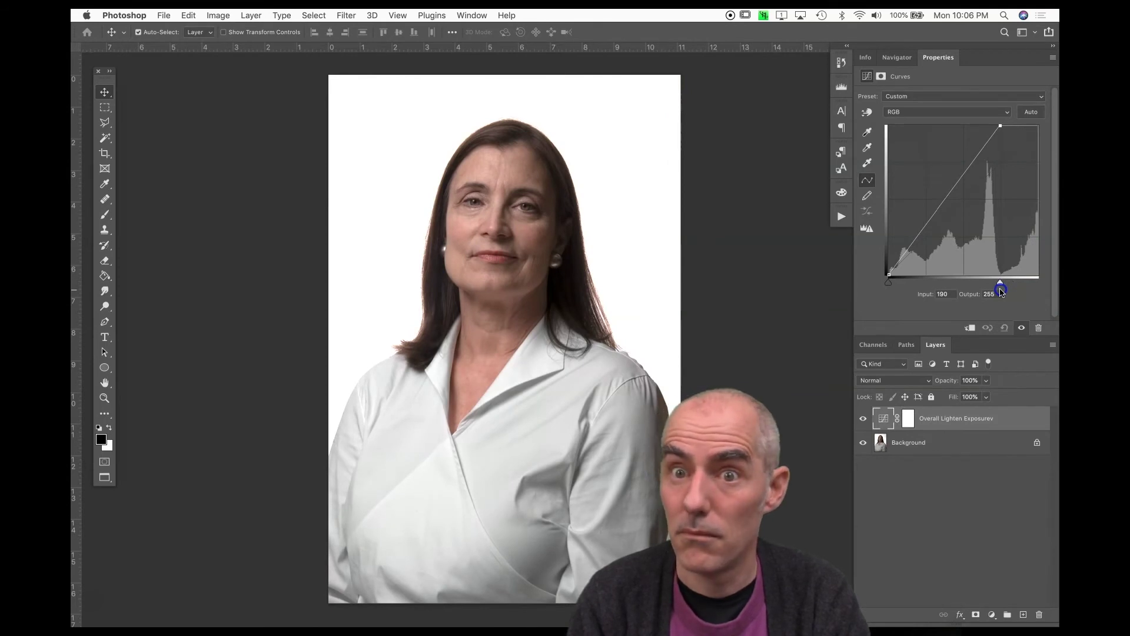
mouse_move(1001, 289)
mouse_down()
mouse_move(1025, 286)
mouse_move(1002, 289)
mouse_up()
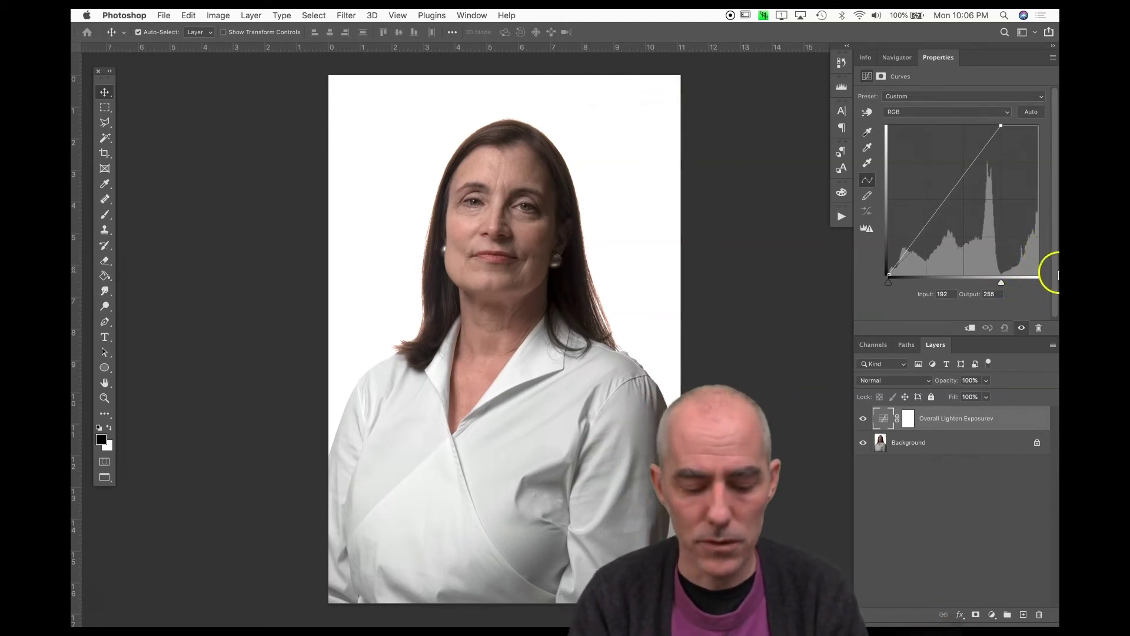
mouse_move(999, 281)
mouse_down()
mouse_move(1043, 285)
mouse_move(999, 287)
mouse_up()
drag(1008, 288, 999, 290)
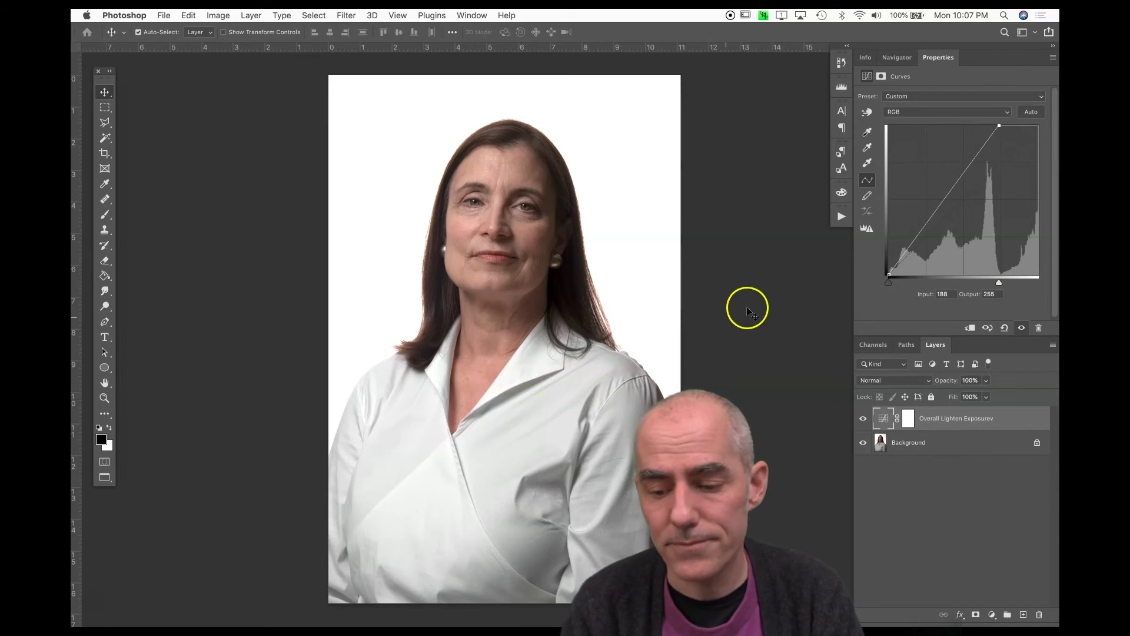
- Keep the curve's black point at 0 and add a midtone point raised to input 74, output 138
drag(889, 285, 861, 288)
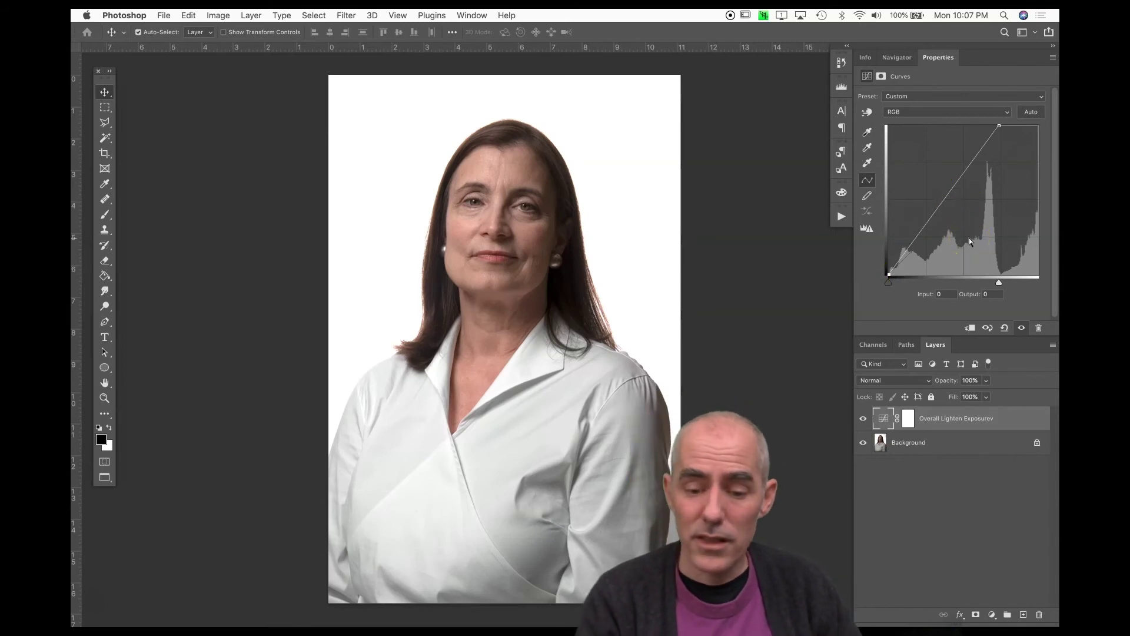
click(828, 284)
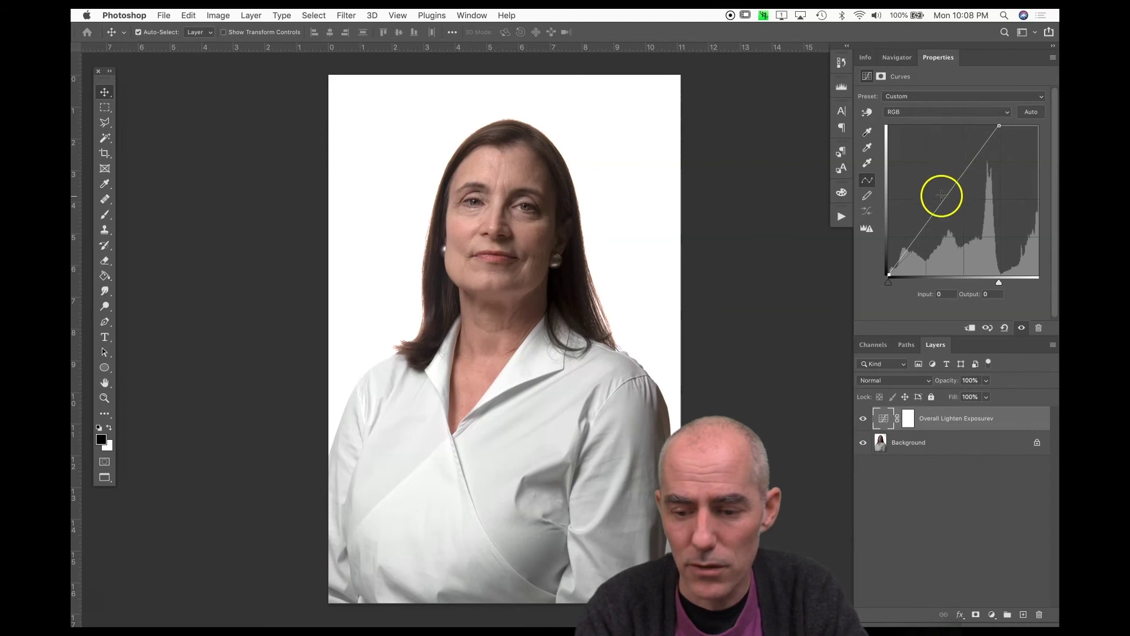
click(941, 201)
drag(941, 201, 933, 194)
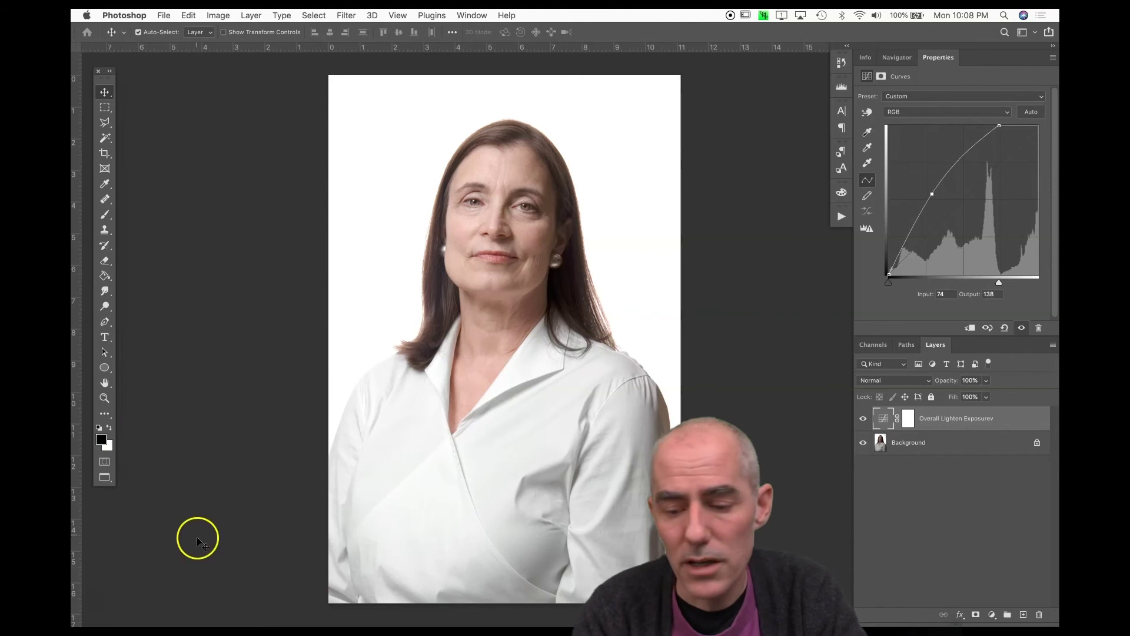
mouse_move(391, 628)
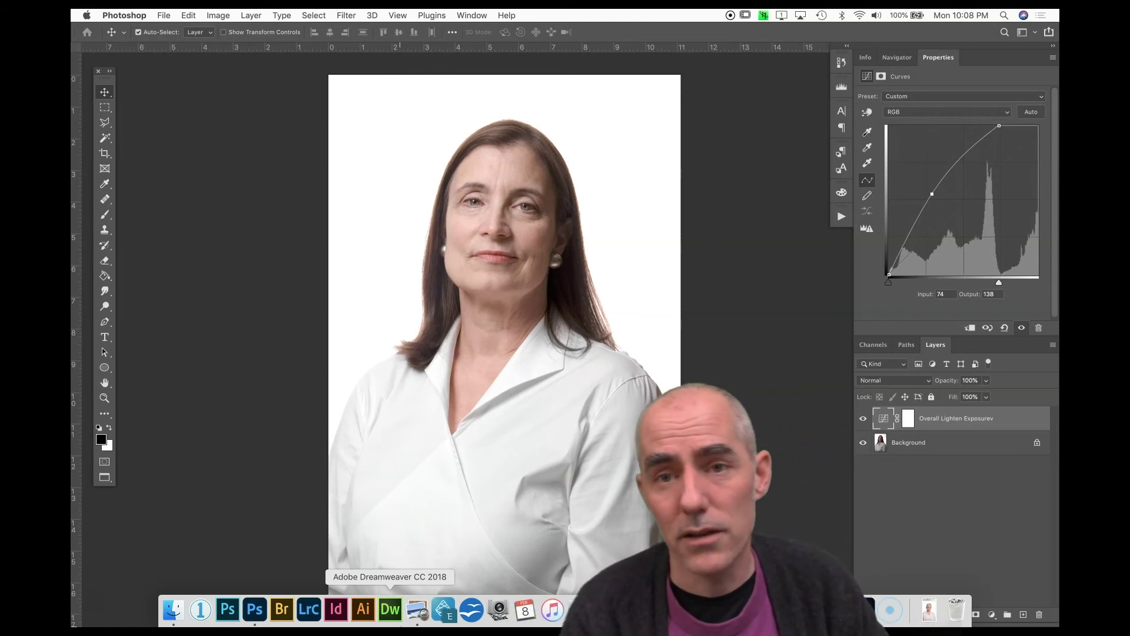
click(417, 612)
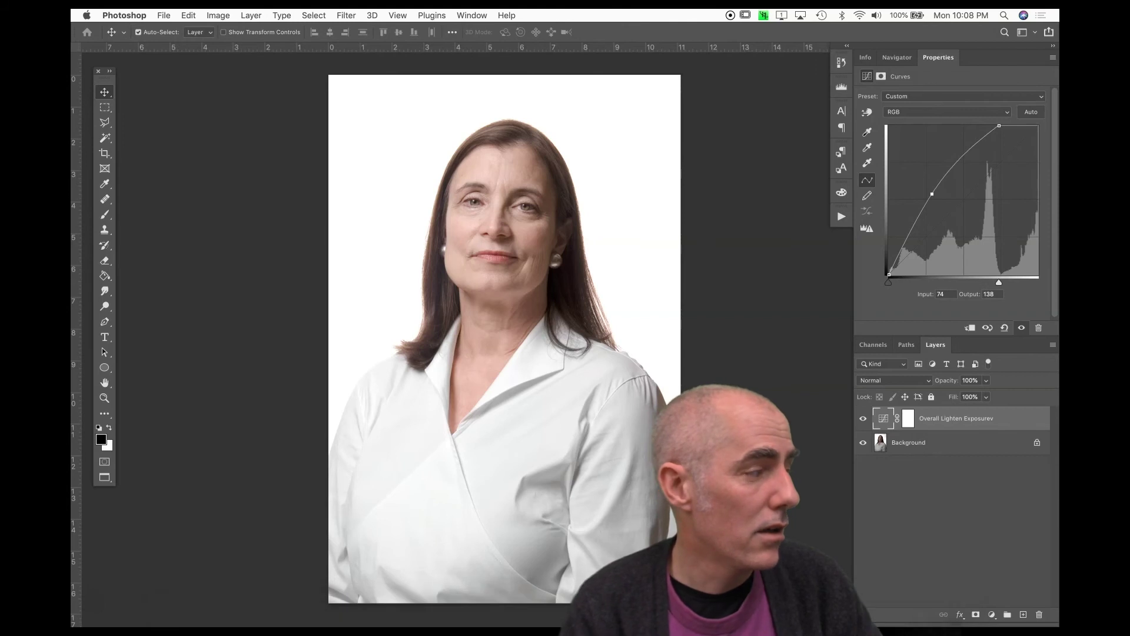
key(Tab)
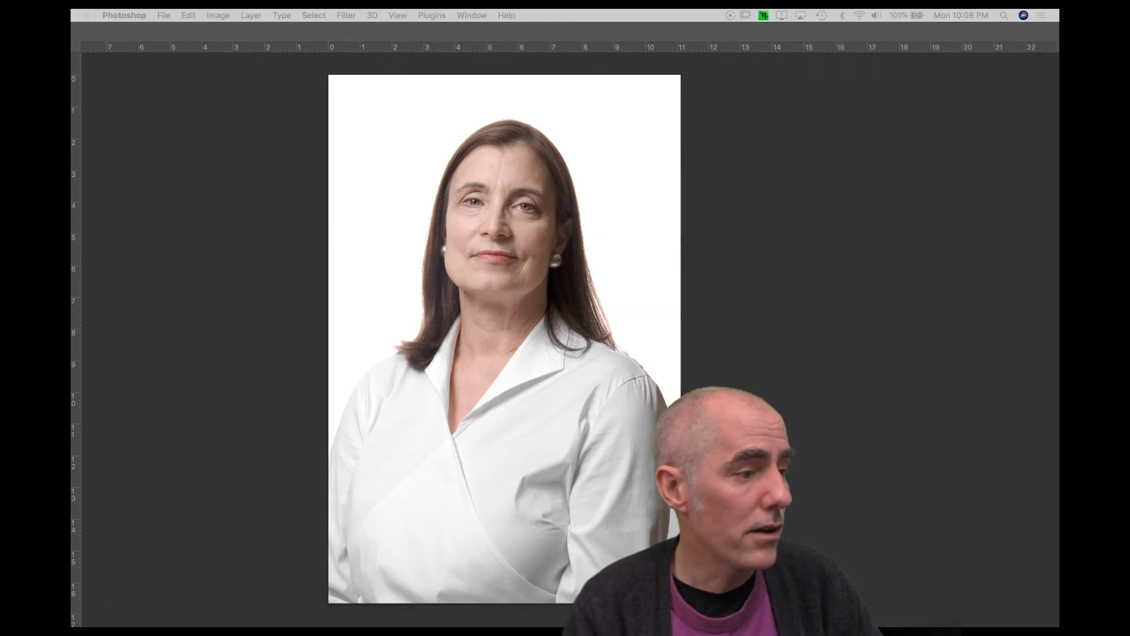
key(Tab)
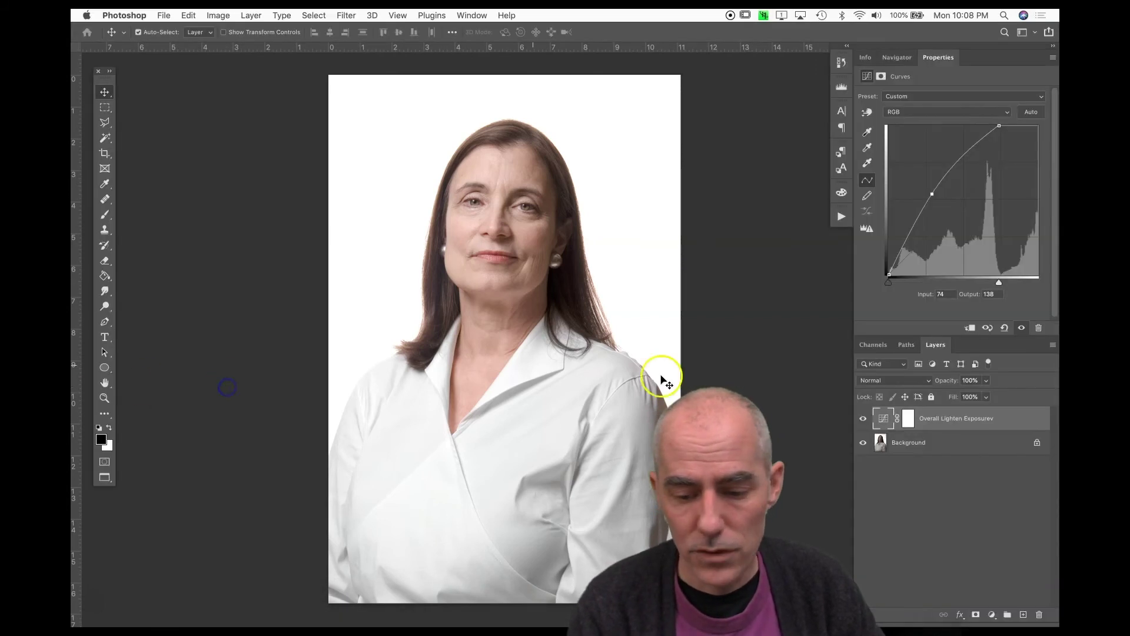
- Toggle the Curves layer's visibility off and on to compare the portrait before and after the brightening
click(863, 418)
click(863, 418)
click(863, 418)
click(863, 419)
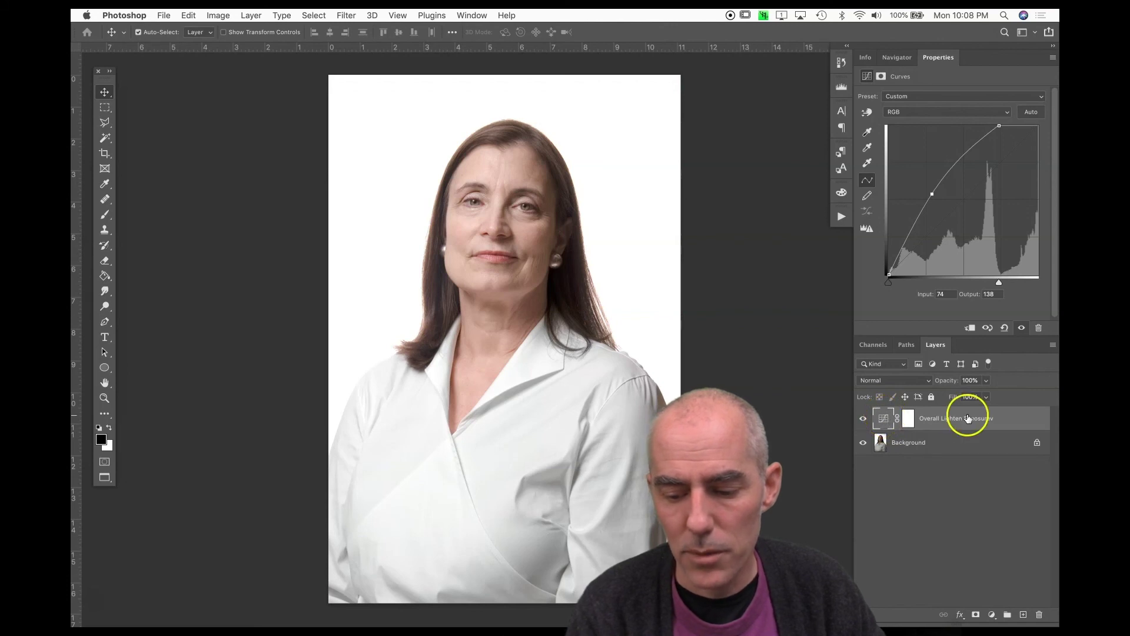
- View the Navigator's image preview, and reopen the curve settings of the Curves adjustment layer
mouse_move(885, 419)
mouse_down()
mouse_move(890, 431)
mouse_move(877, 415)
mouse_up()
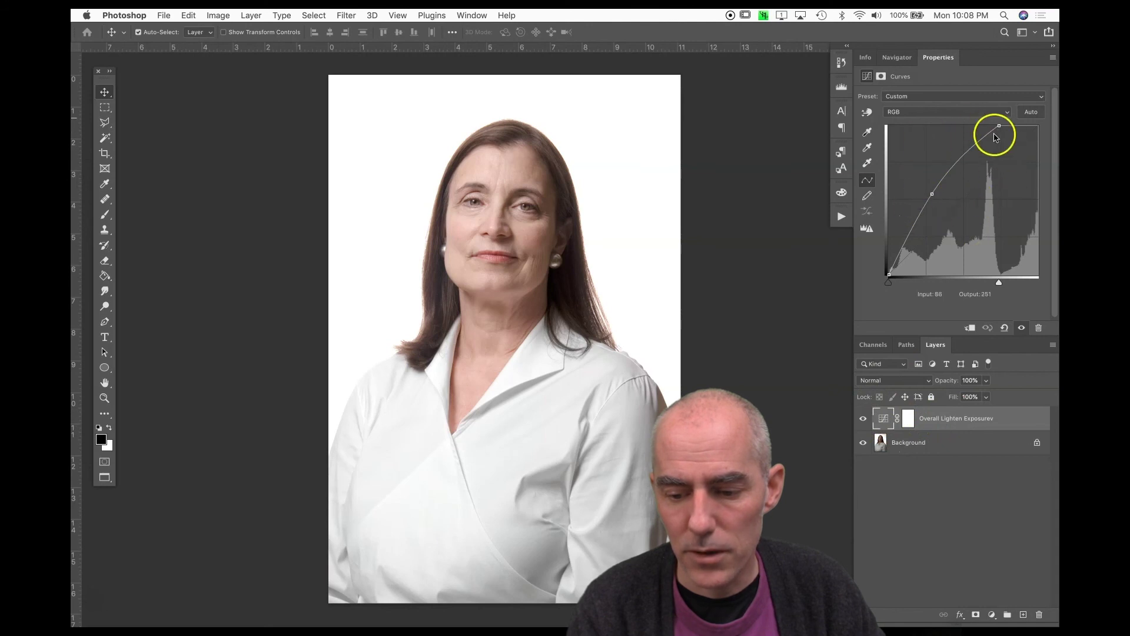
click(896, 58)
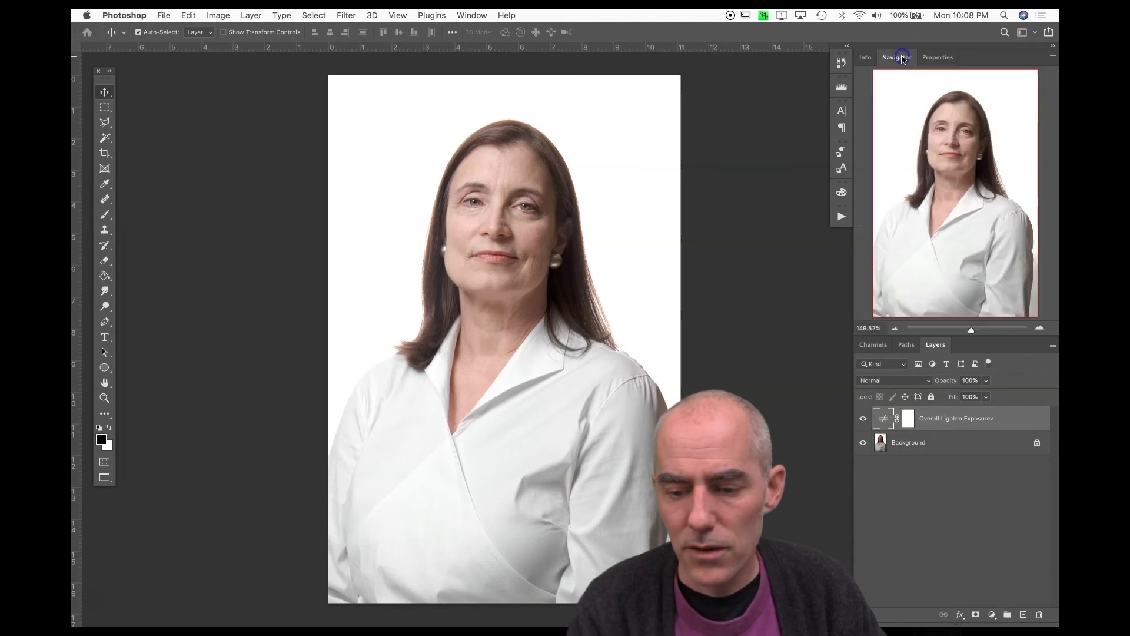
double_click(883, 419)
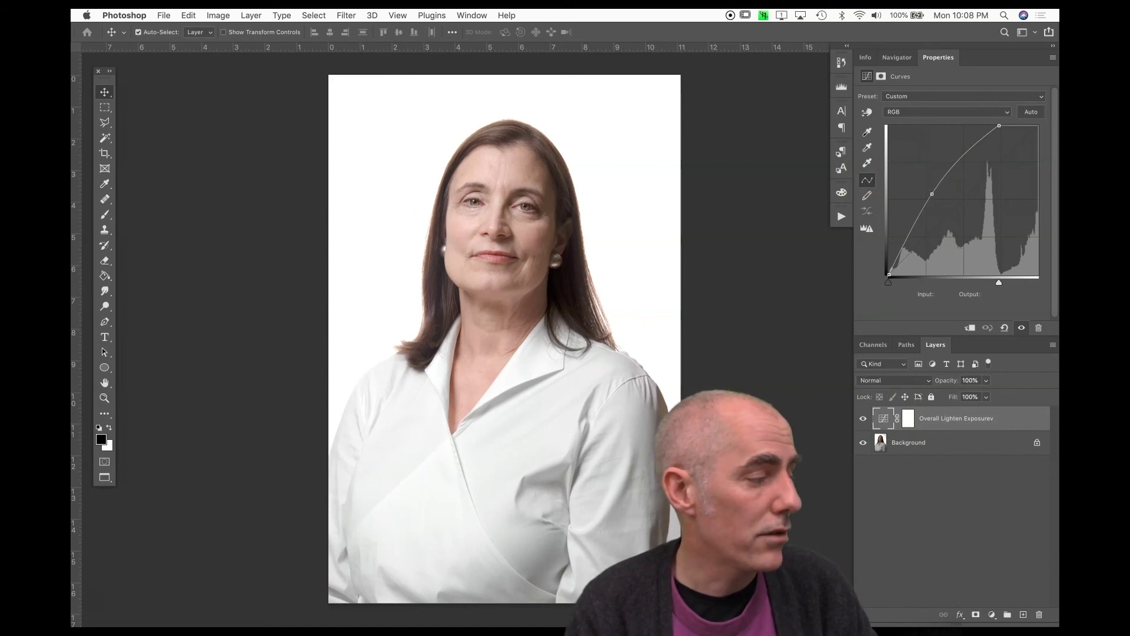
key(Tab)
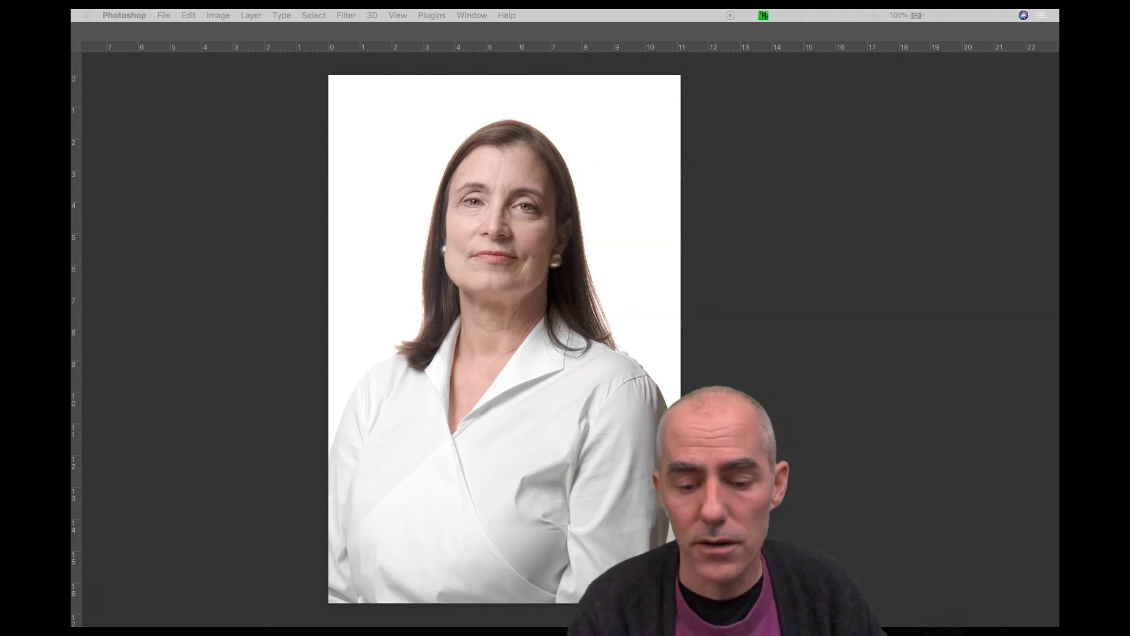
click(205, 395)
key(Tab)
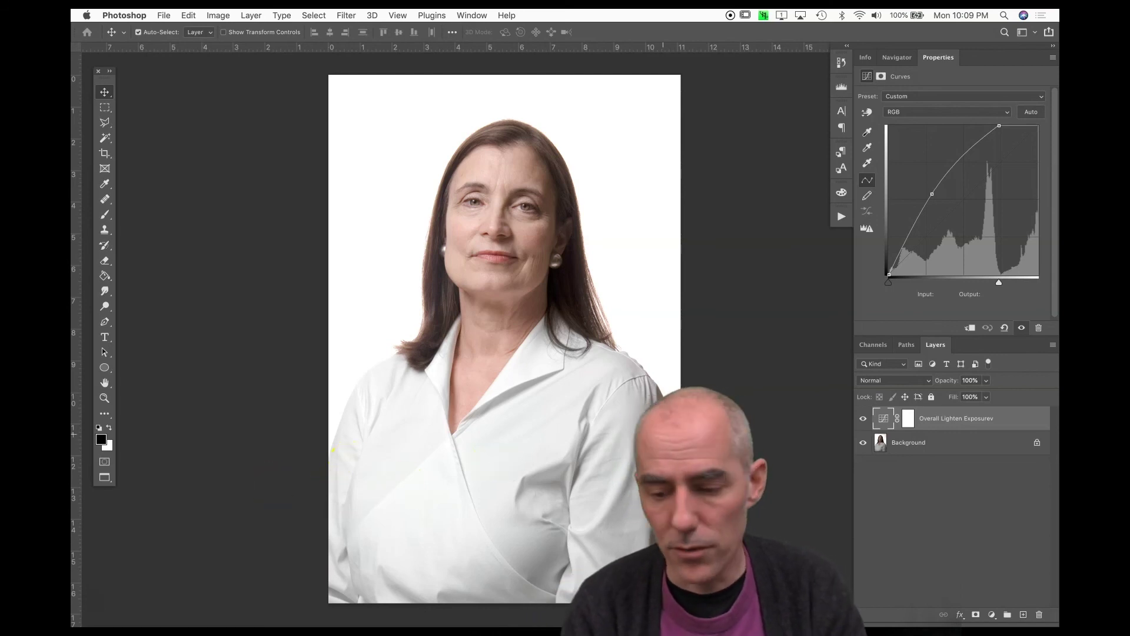
- Readjust the curve's white point to input 192, output 255
mouse_move(999, 283)
mouse_down()
mouse_move(1018, 286)
mouse_move(963, 296)
mouse_move(1002, 298)
mouse_up()
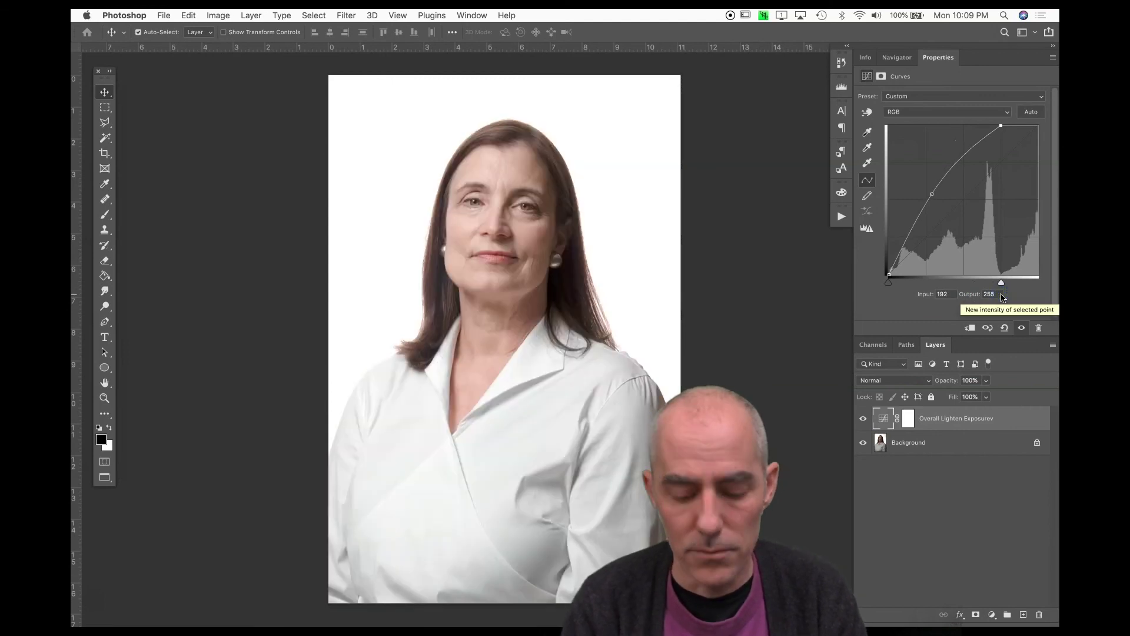
drag(1003, 297, 916, 297)
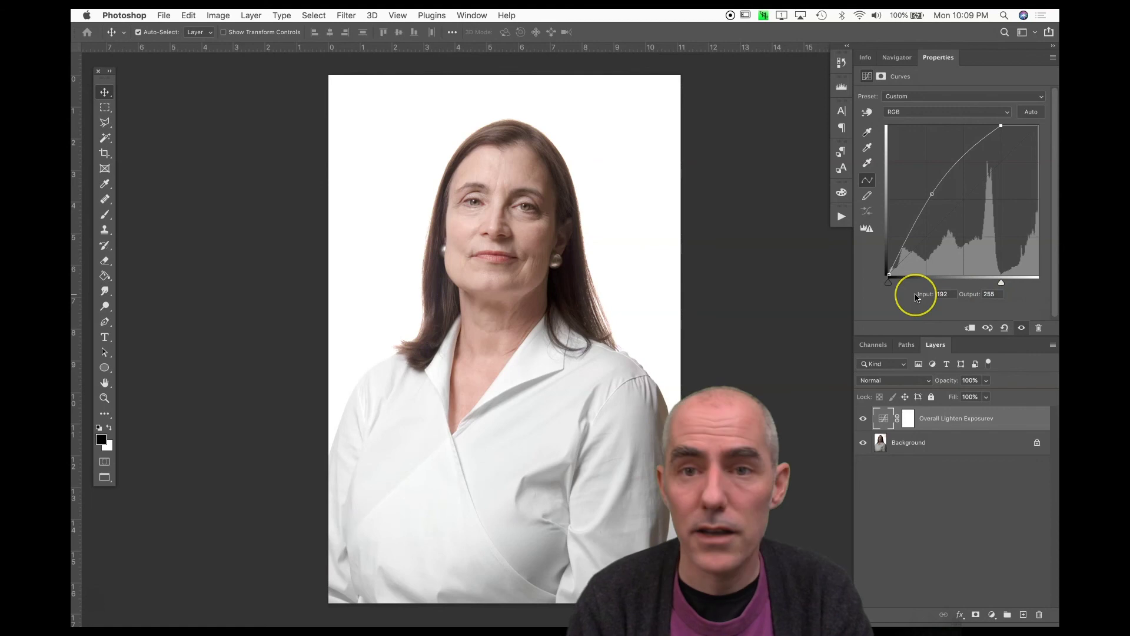